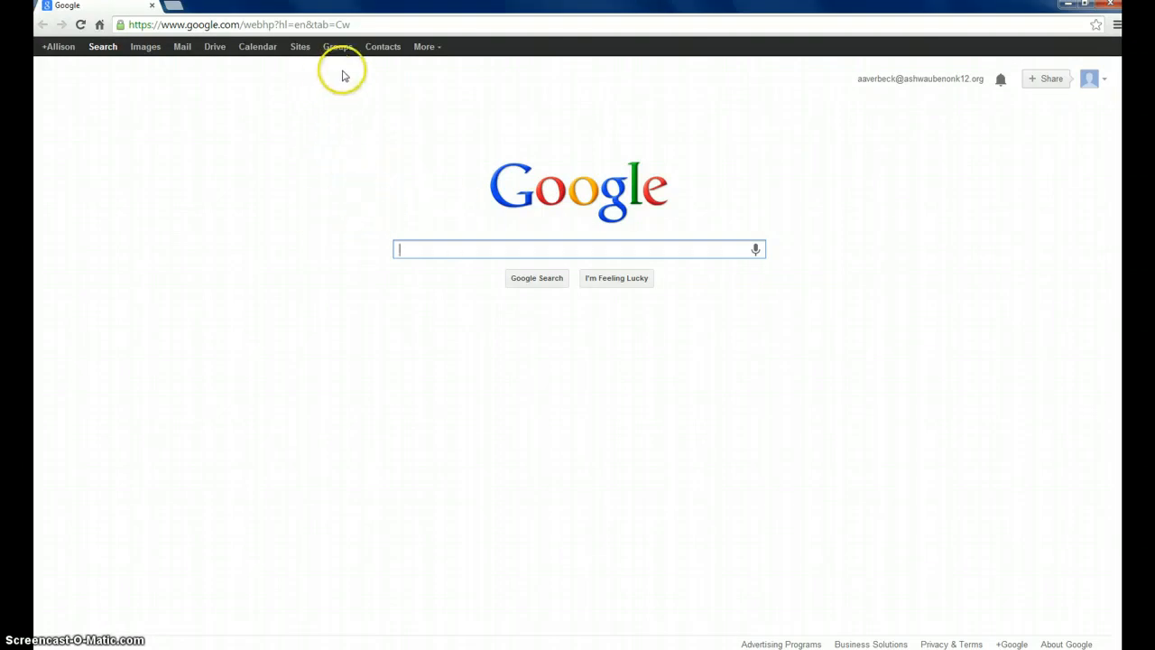
- Open the school domain's Directory list in Google Contacts and look through its entries
click(387, 46)
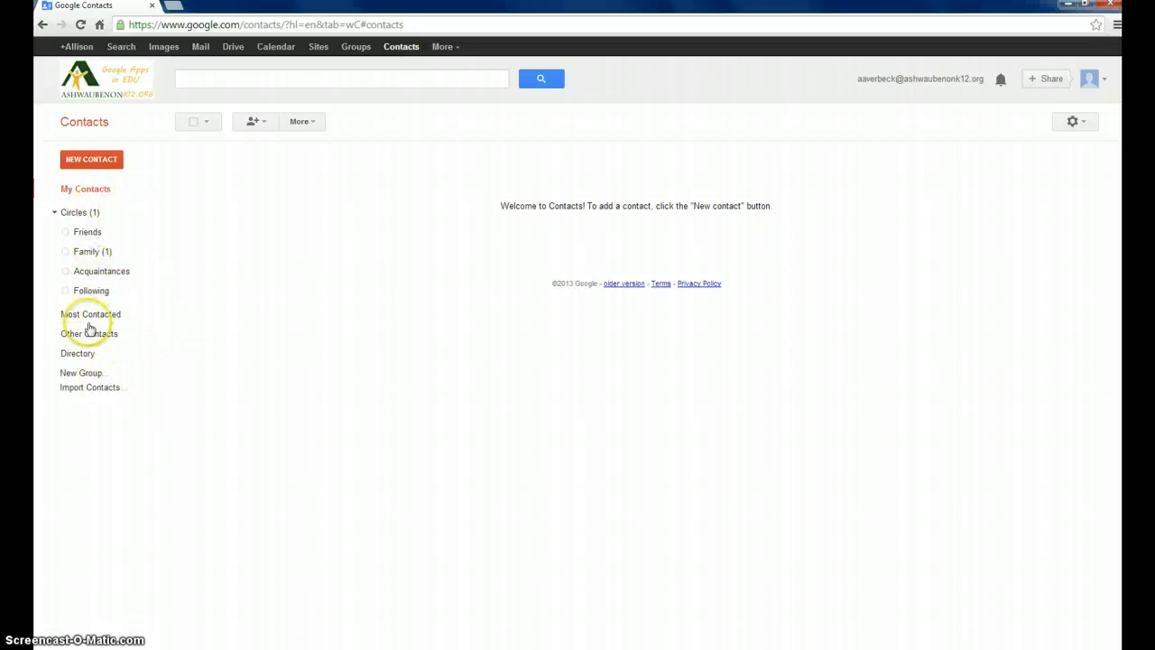
click(78, 355)
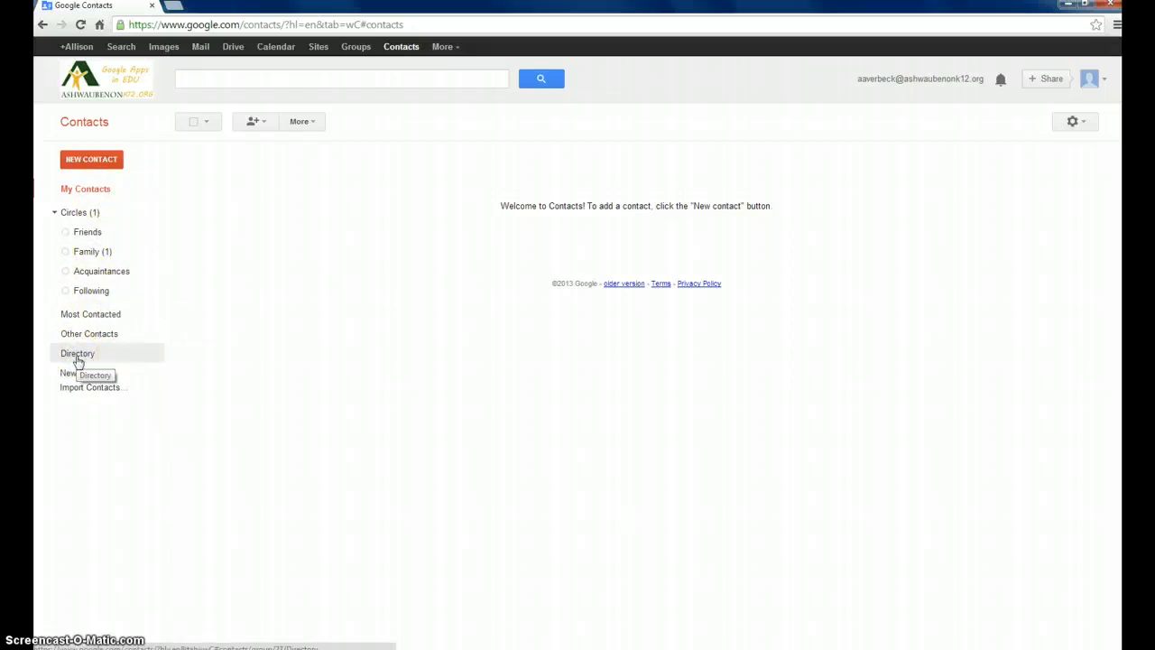
click(77, 355)
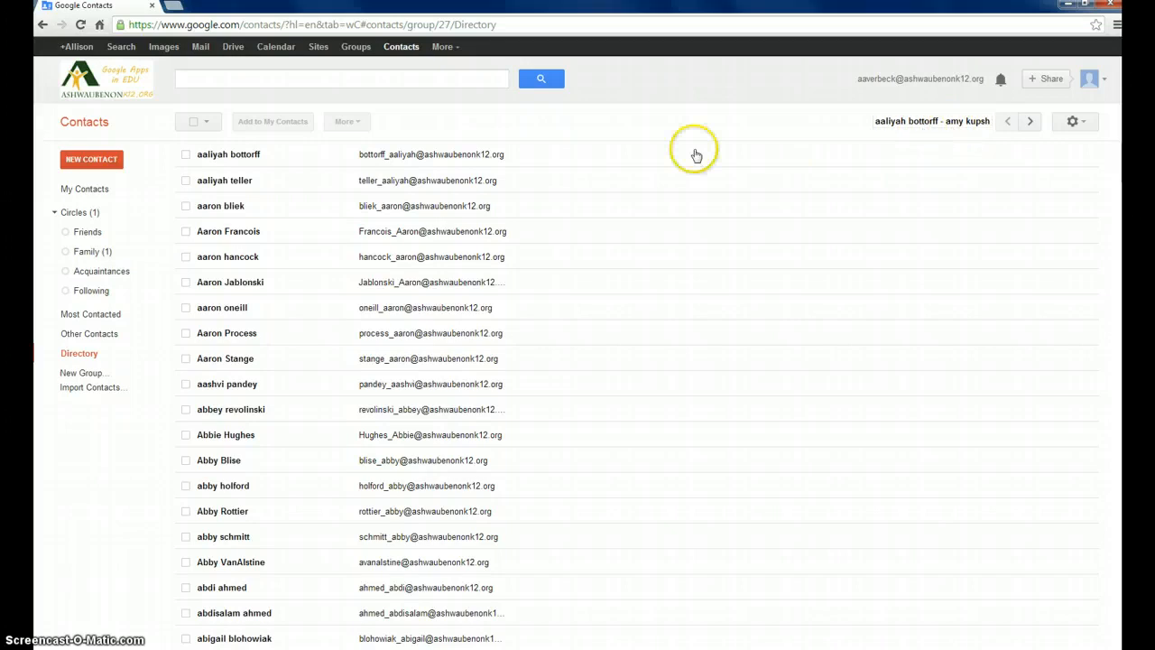
scroll(325, 225, down, 2)
scroll(328, 228, up, 2)
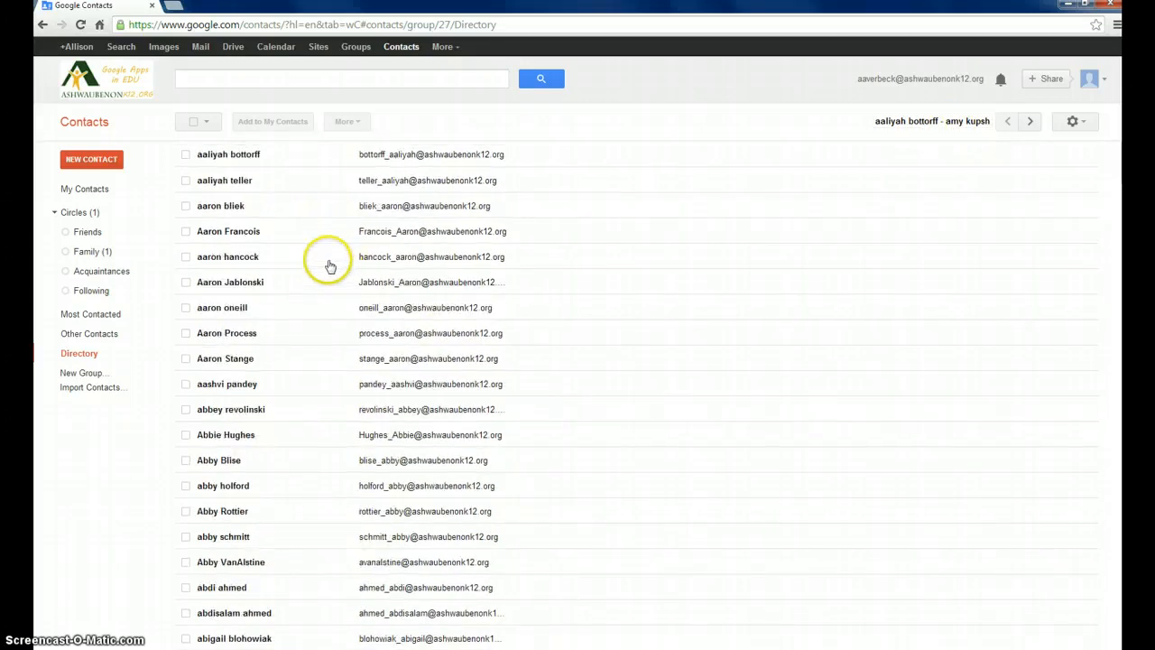
scroll(316, 244, down, 1)
scroll(277, 202, up, 1)
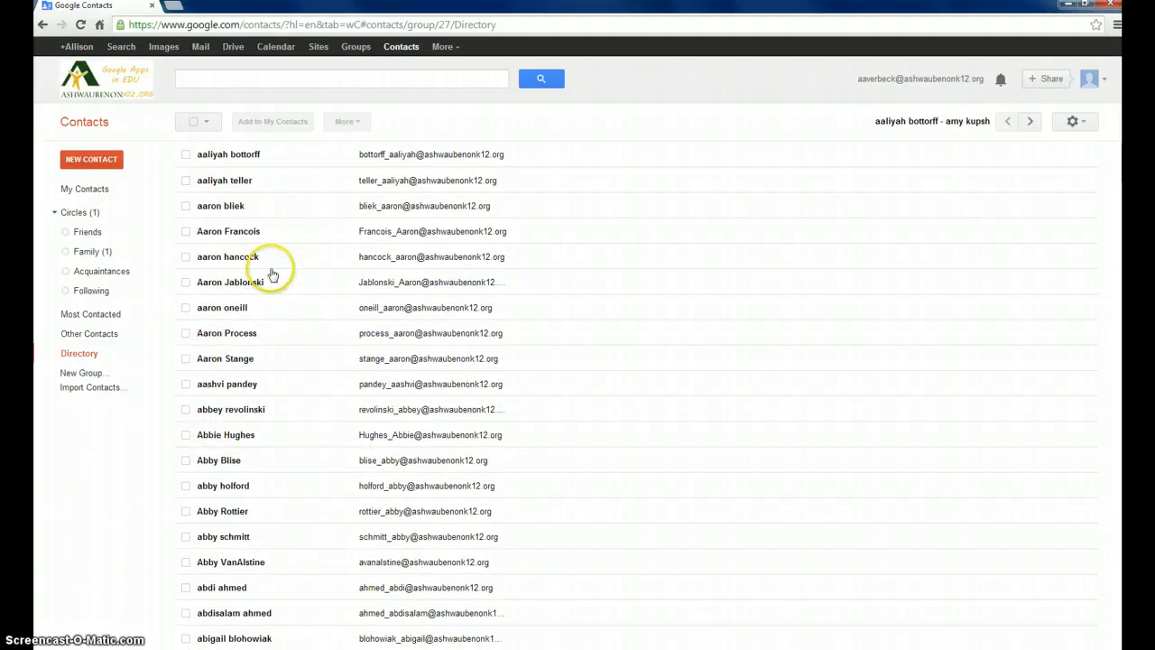
- Search the contacts by the first member's first name and add the first match to a new group named Tech Team
click(291, 78)
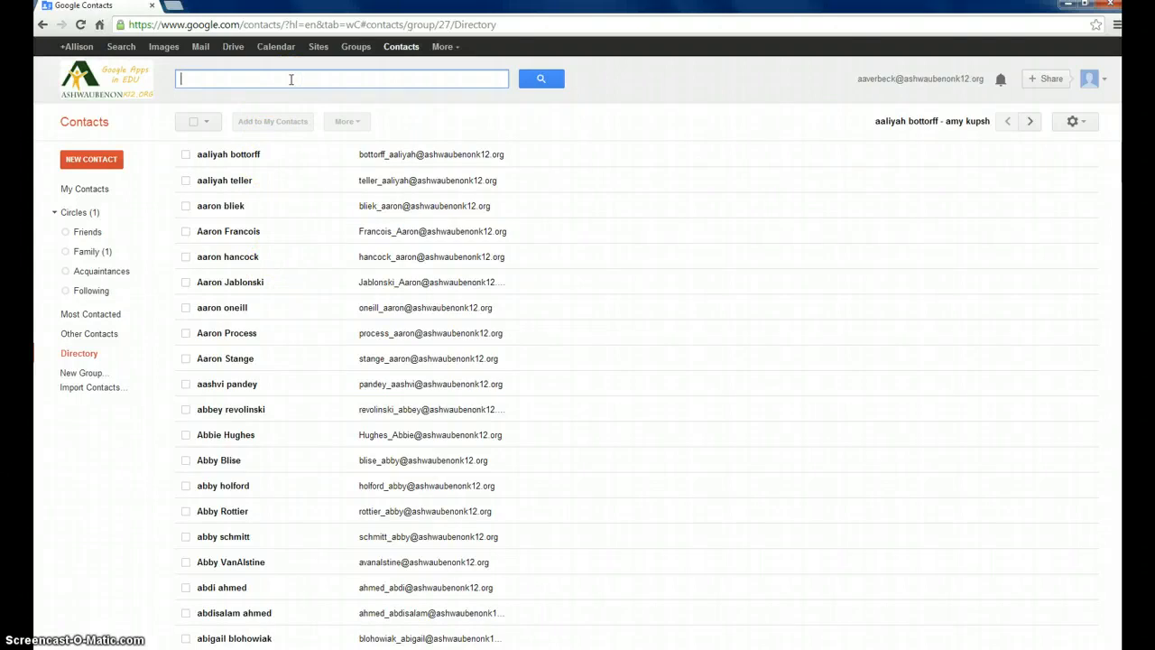
text(Matt)
key(Return)
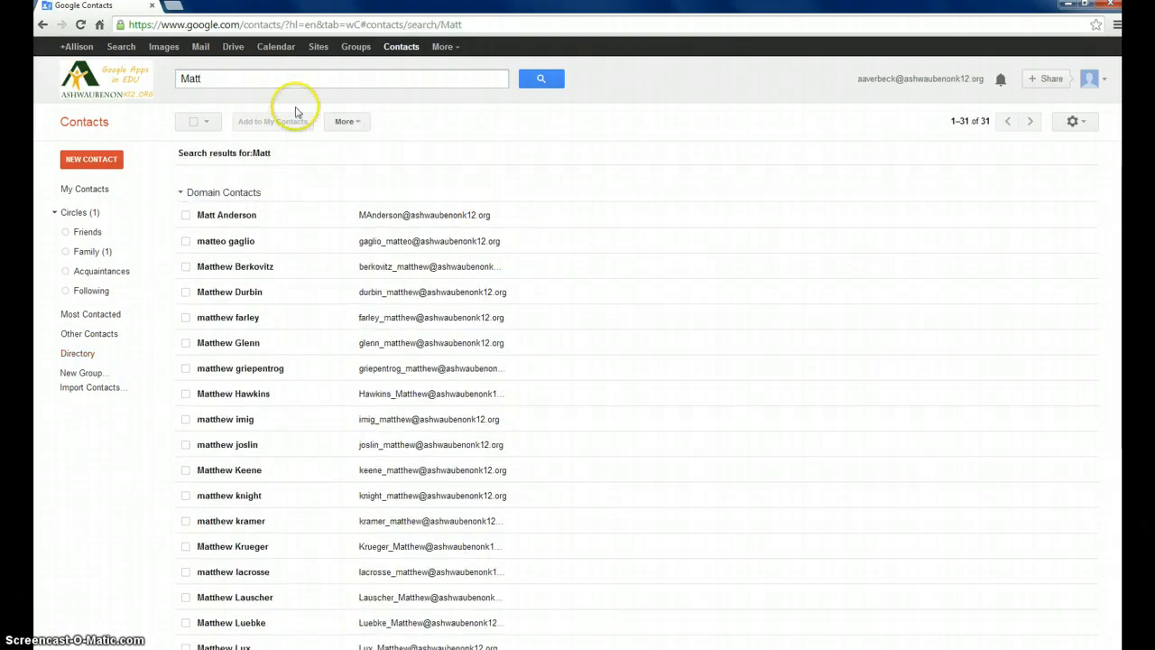
click(185, 216)
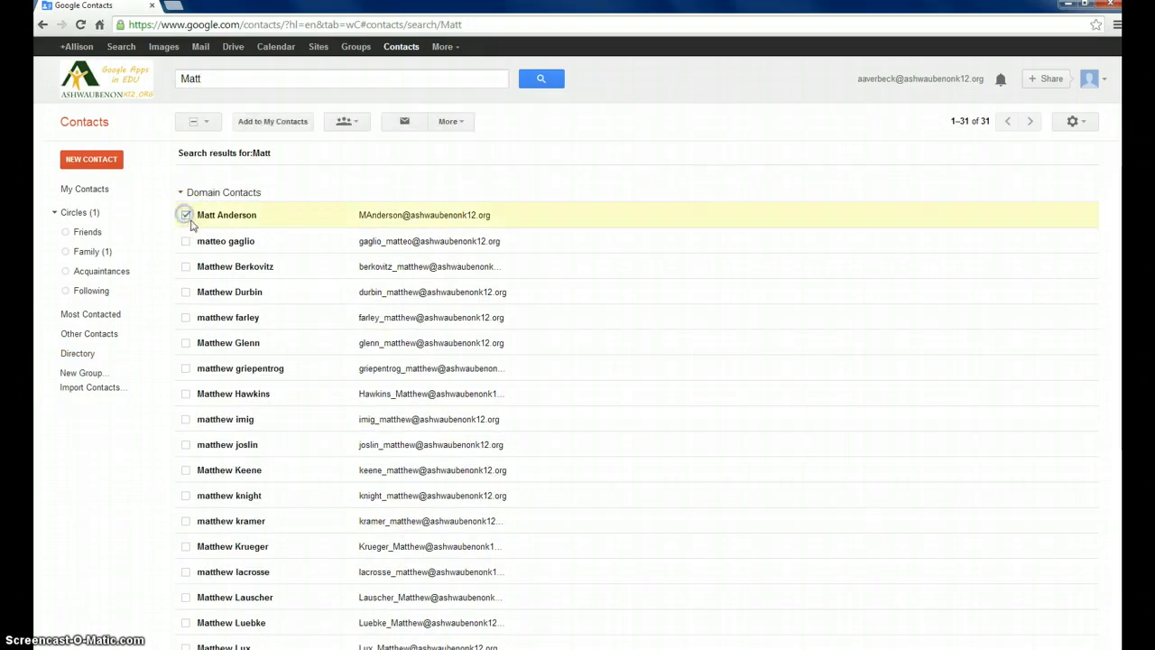
click(344, 121)
click(361, 192)
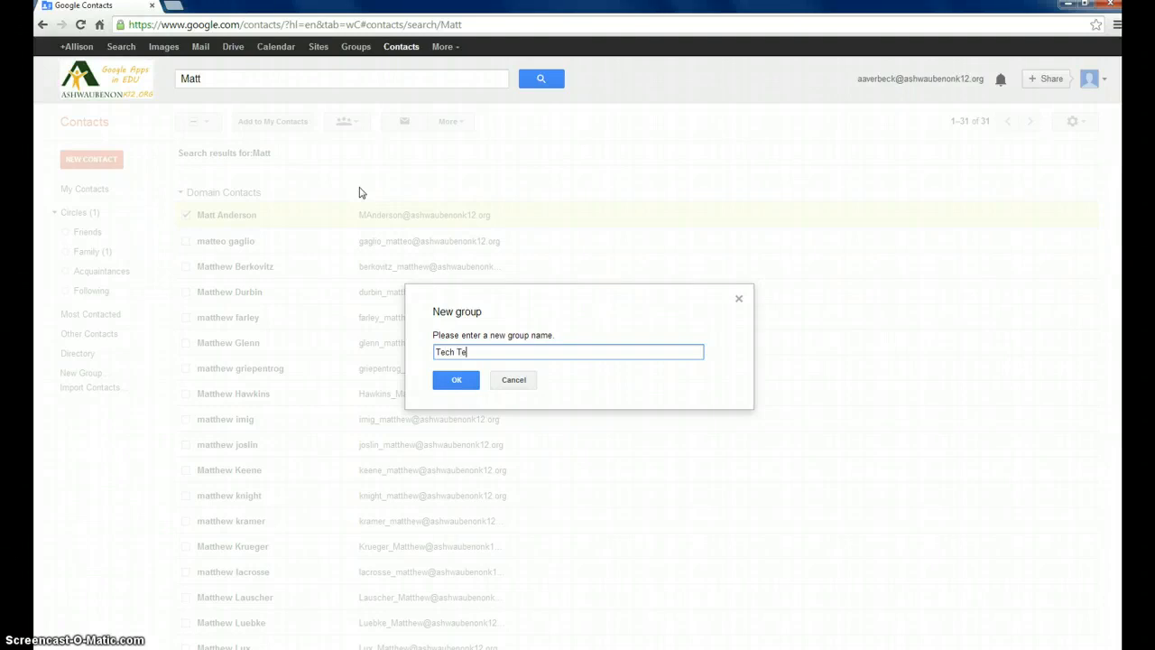
key(Return)
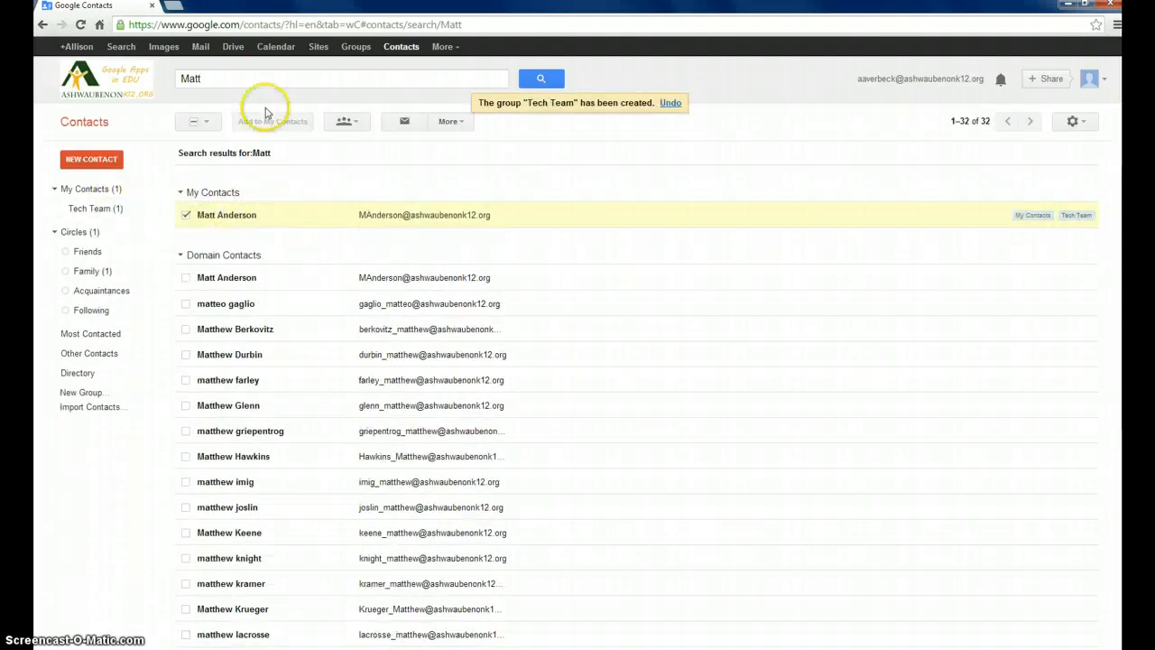
- Search the contacts by the second member's first name and last initial, and add the first match to the Tech Team group
click(259, 79)
double_click(259, 79)
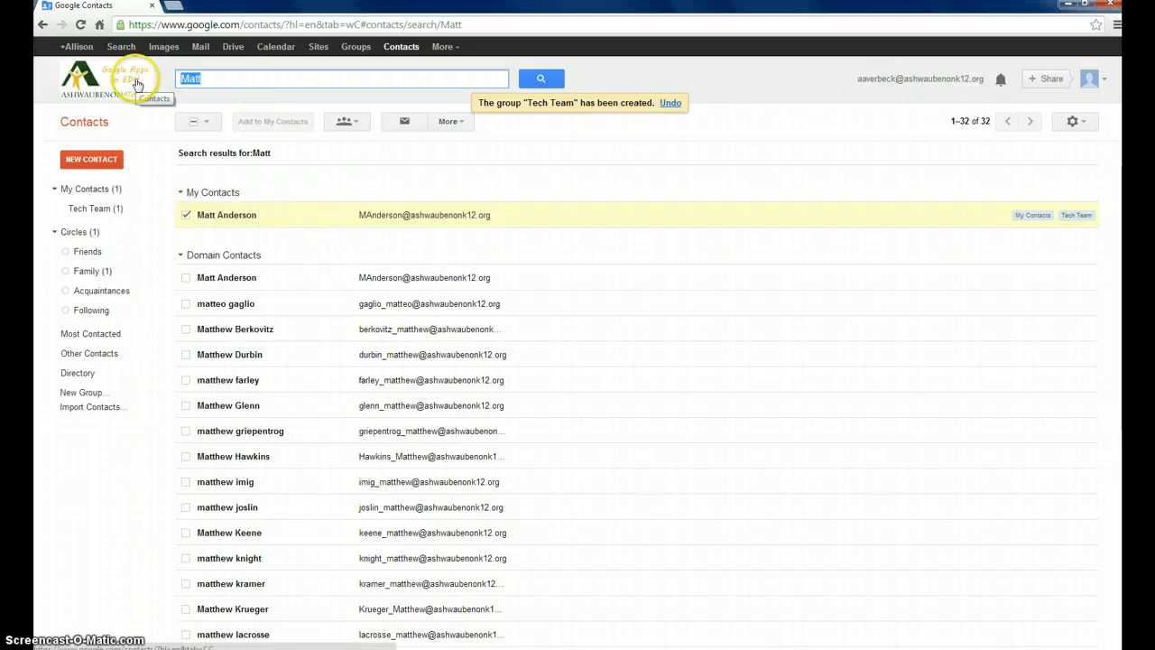
text(Chris)
key(Return)
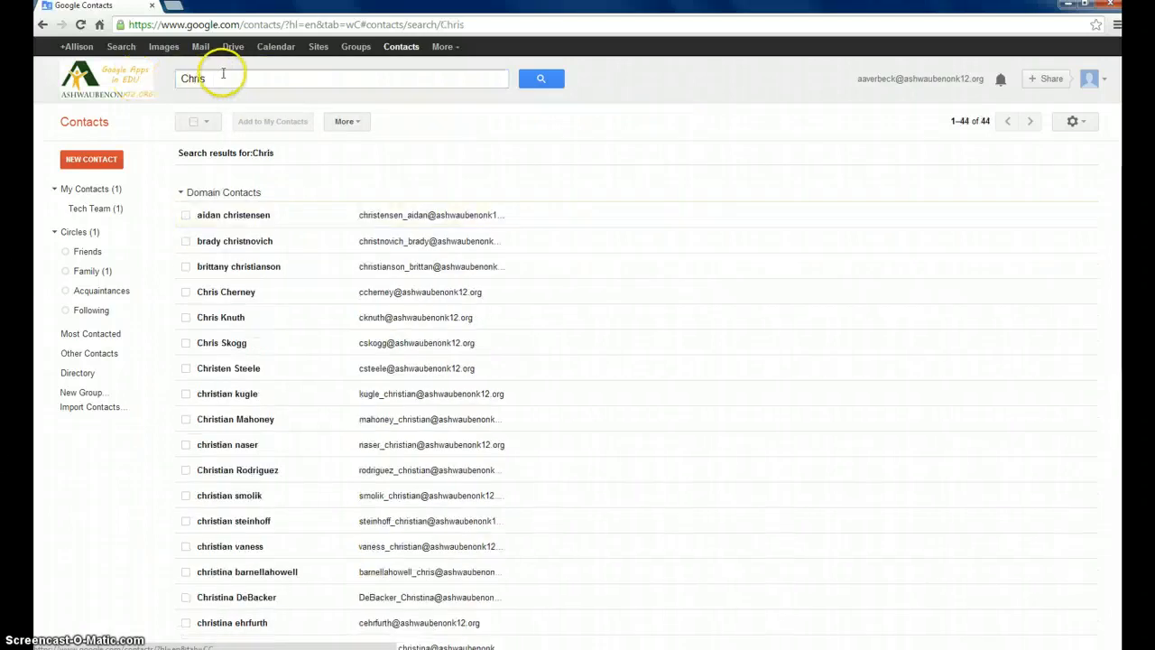
click(248, 78)
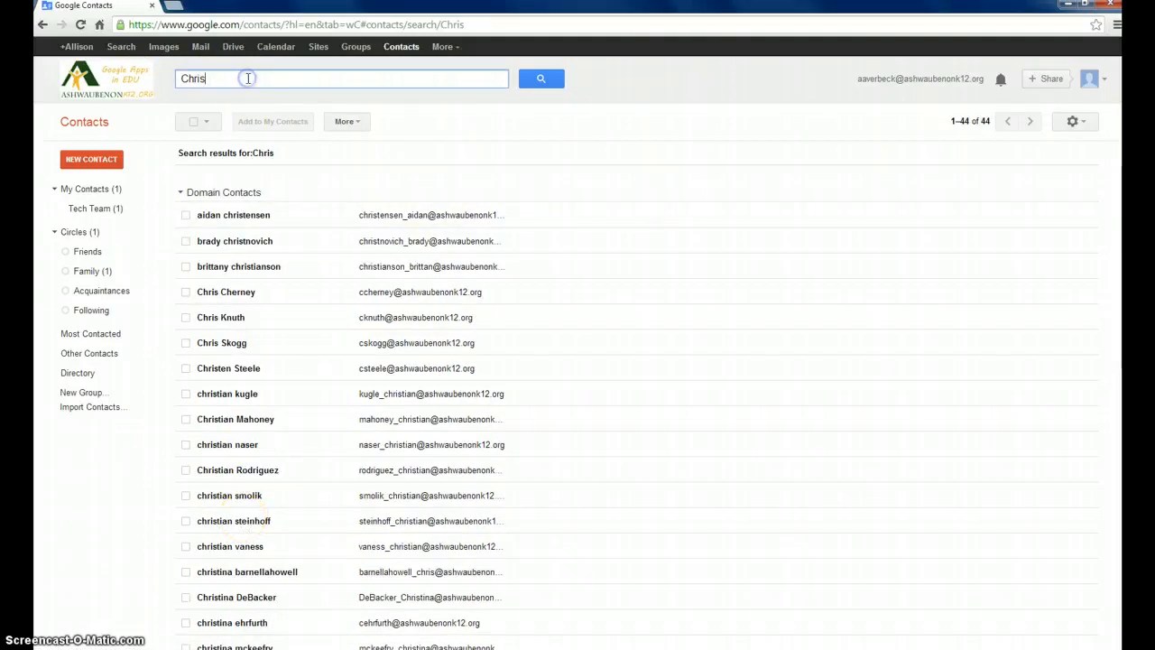
text(K)
key(Return)
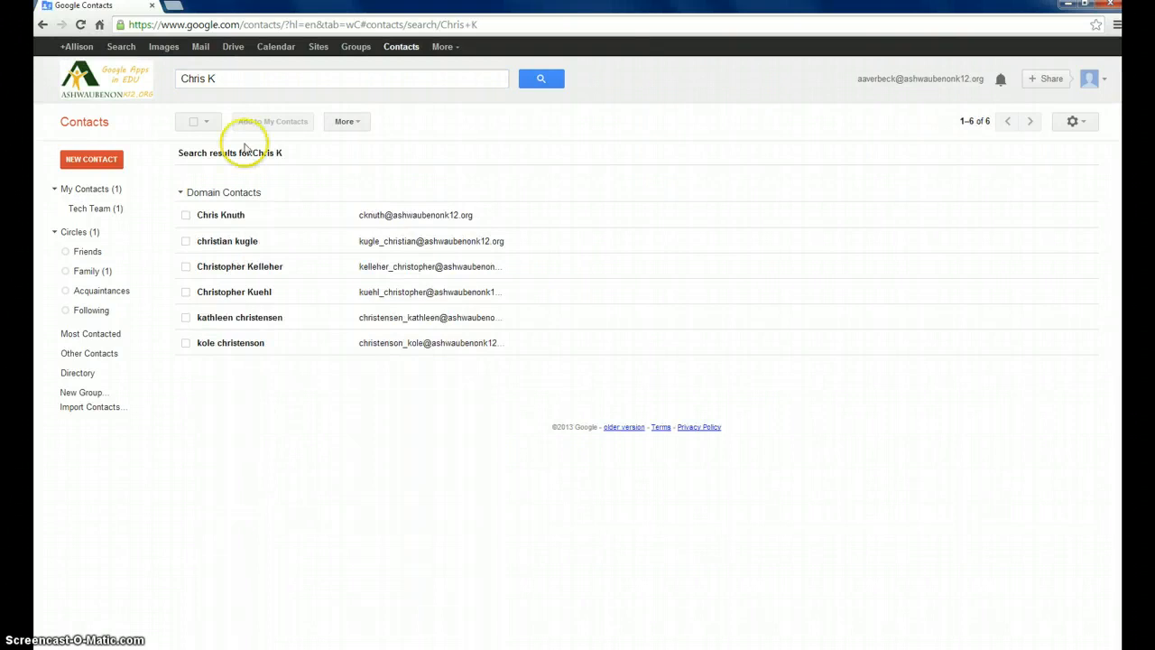
click(187, 215)
click(344, 121)
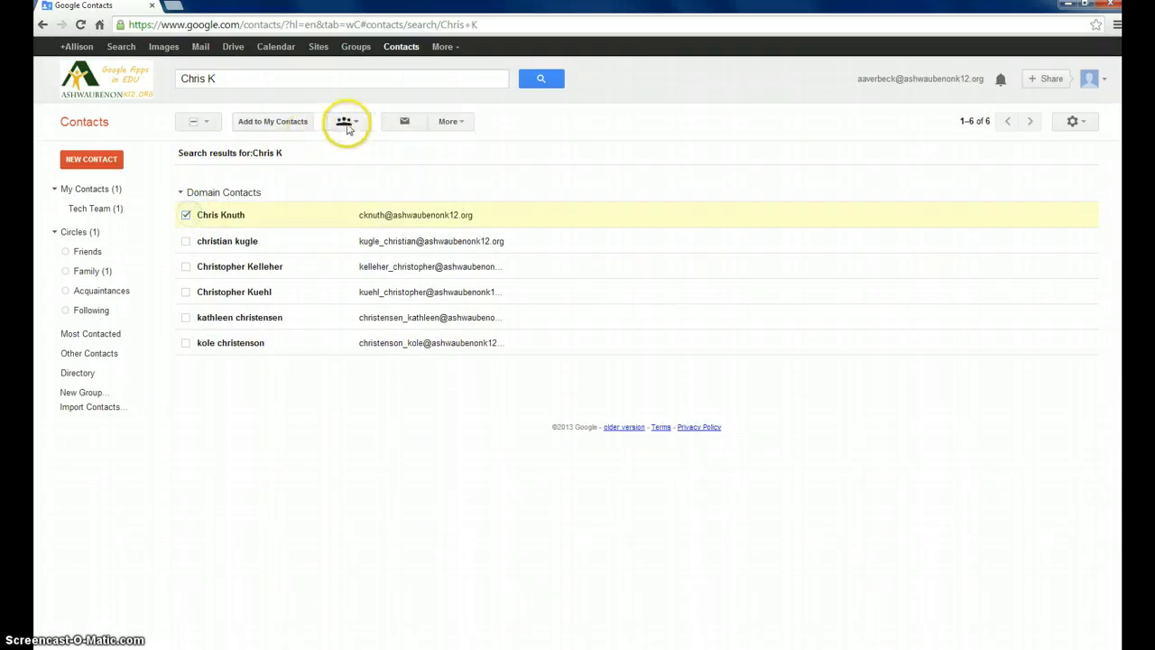
click(352, 182)
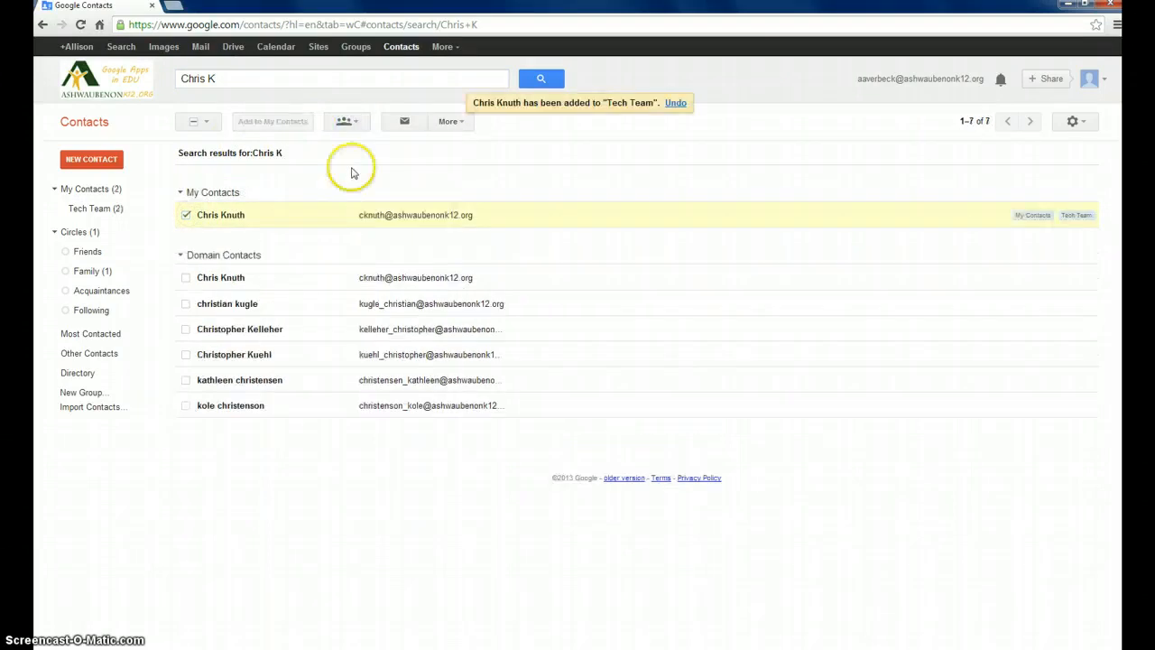
- Search the contacts by the third member's first name and add the last match to the Tech Team group
click(253, 77)
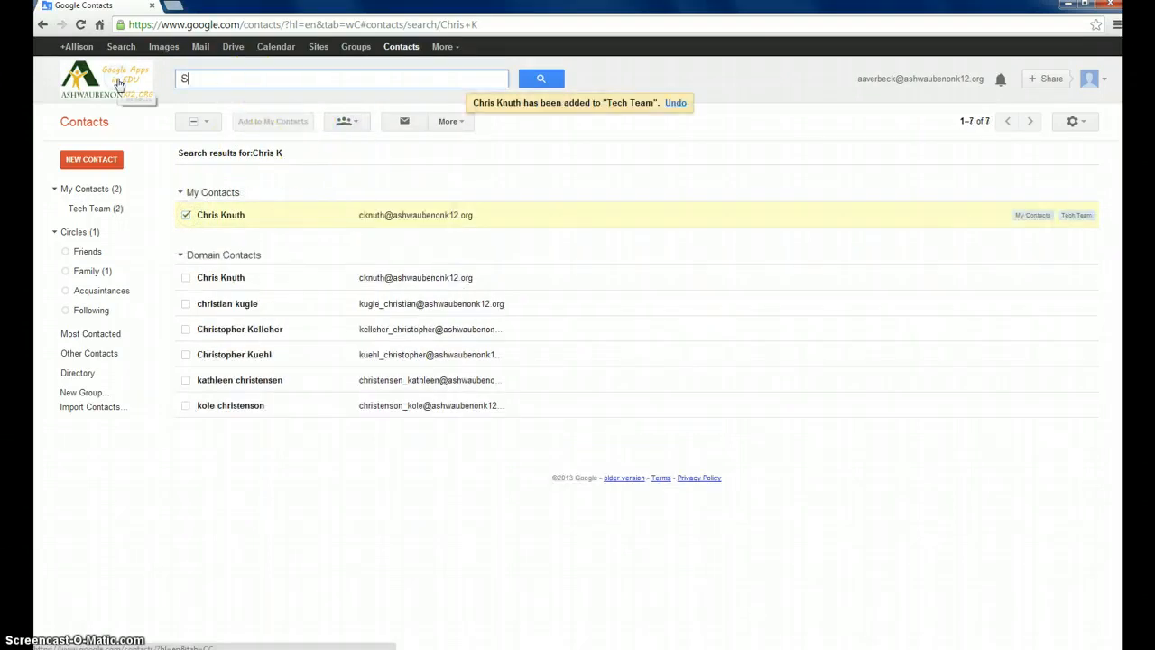
text(Scott)
key(Return)
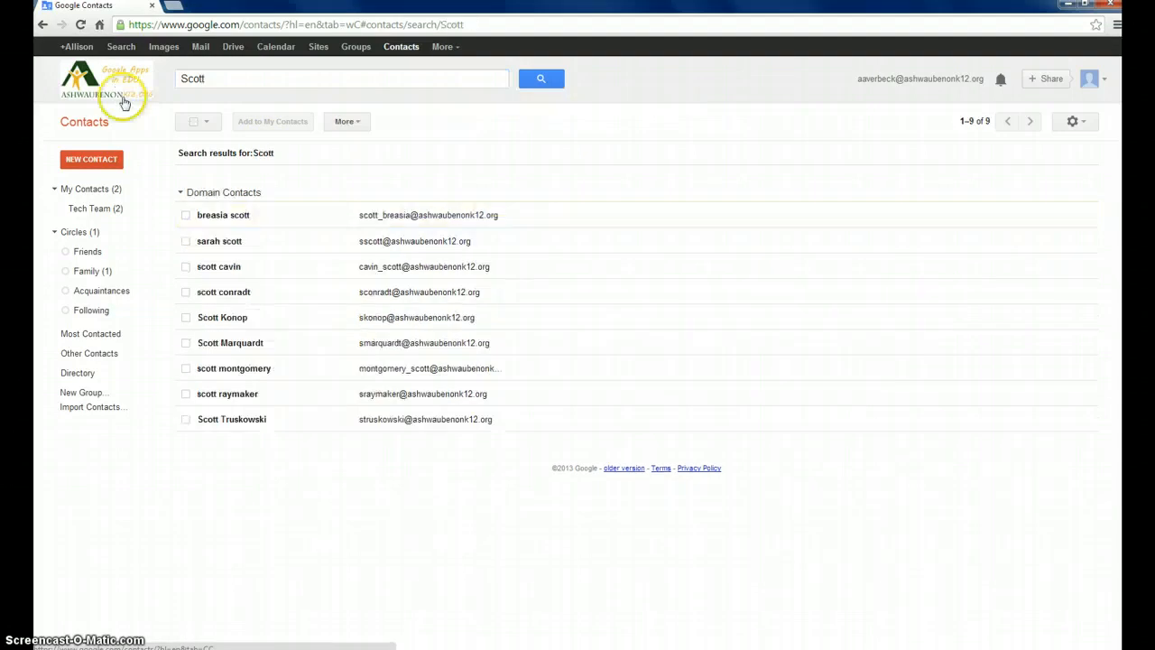
click(183, 421)
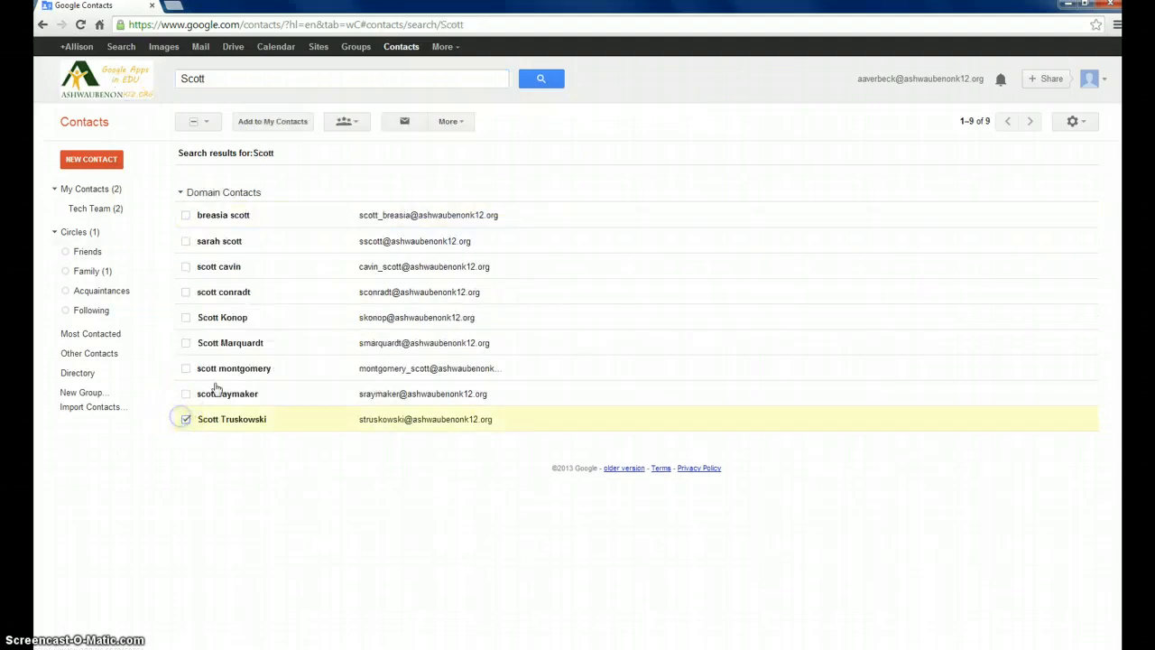
click(347, 121)
click(370, 181)
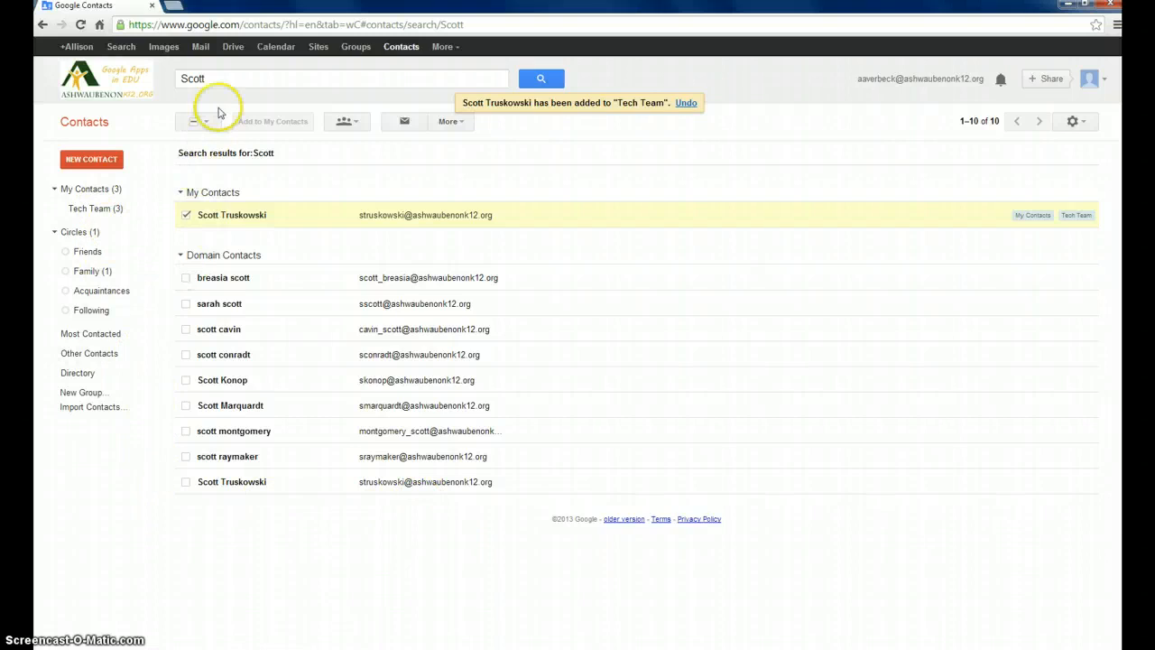
- In Gmail, compose a message to the Tech Team group with subject "Check this out" and body "Link", and close it unsent
click(202, 50)
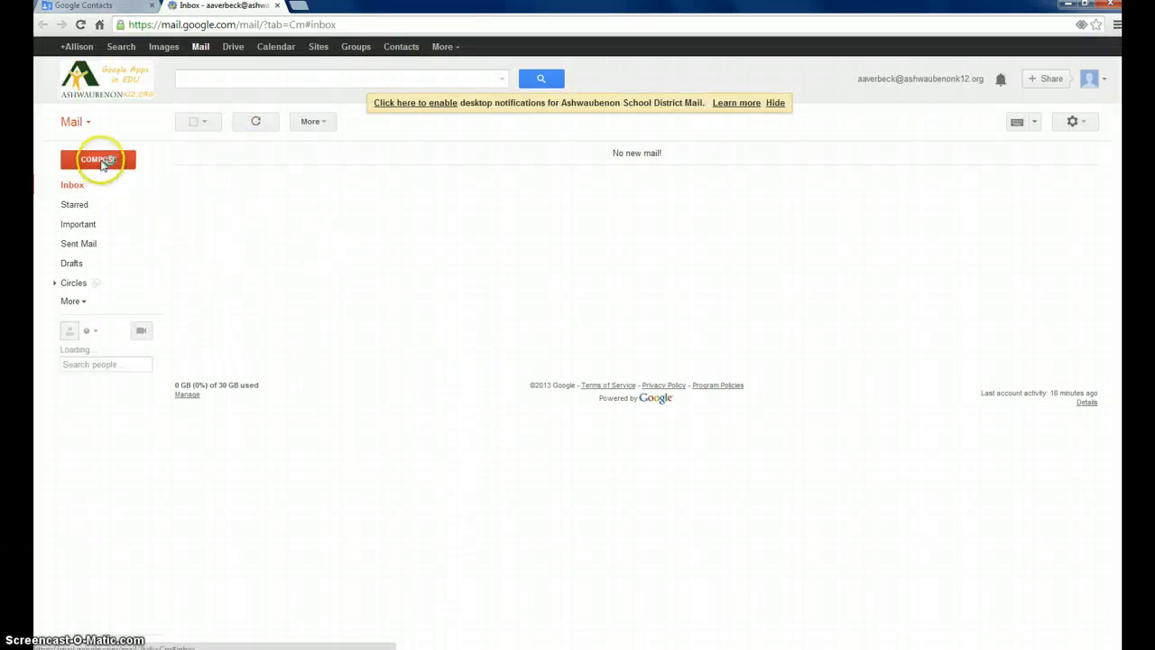
click(109, 163)
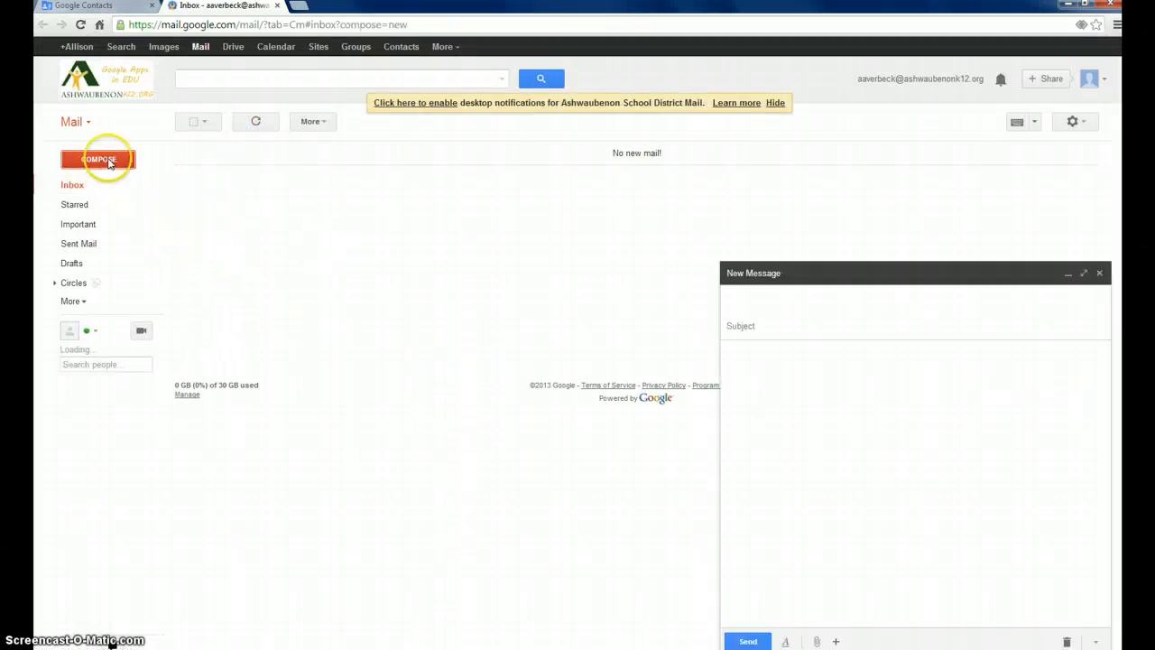
click(732, 302)
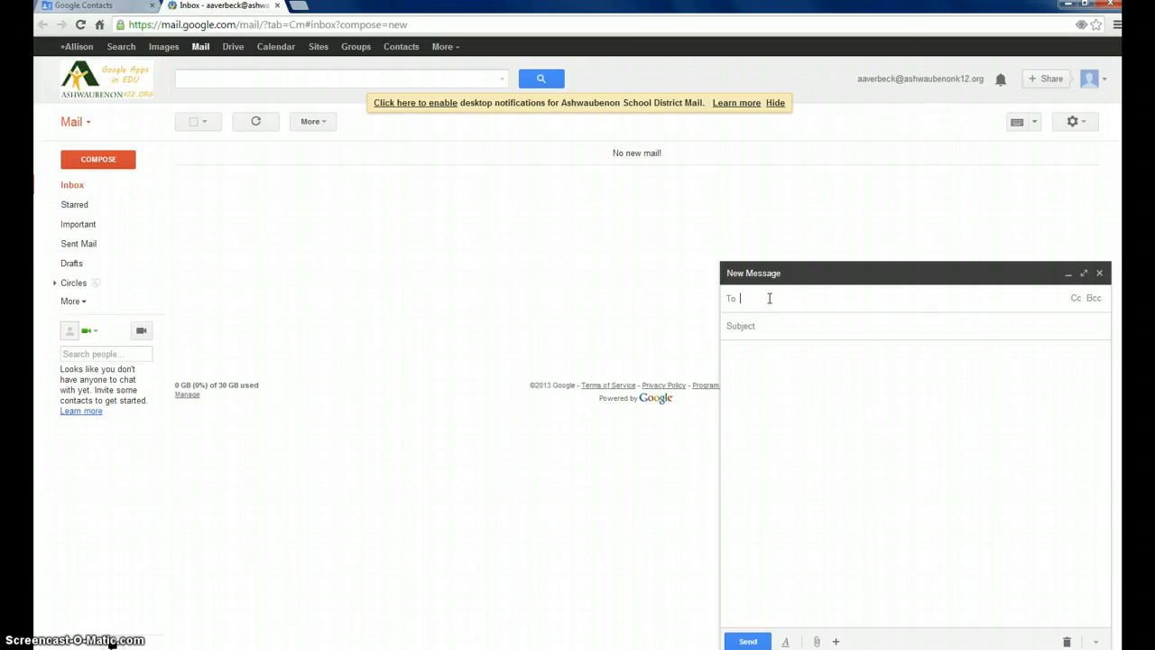
text(tech)
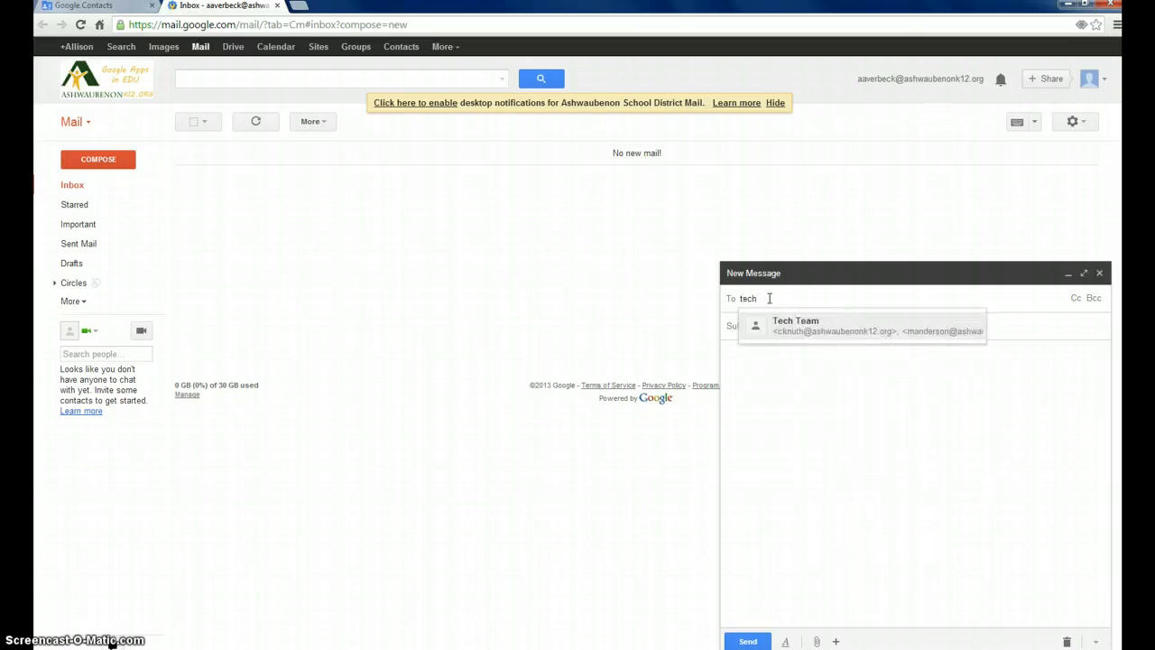
click(795, 320)
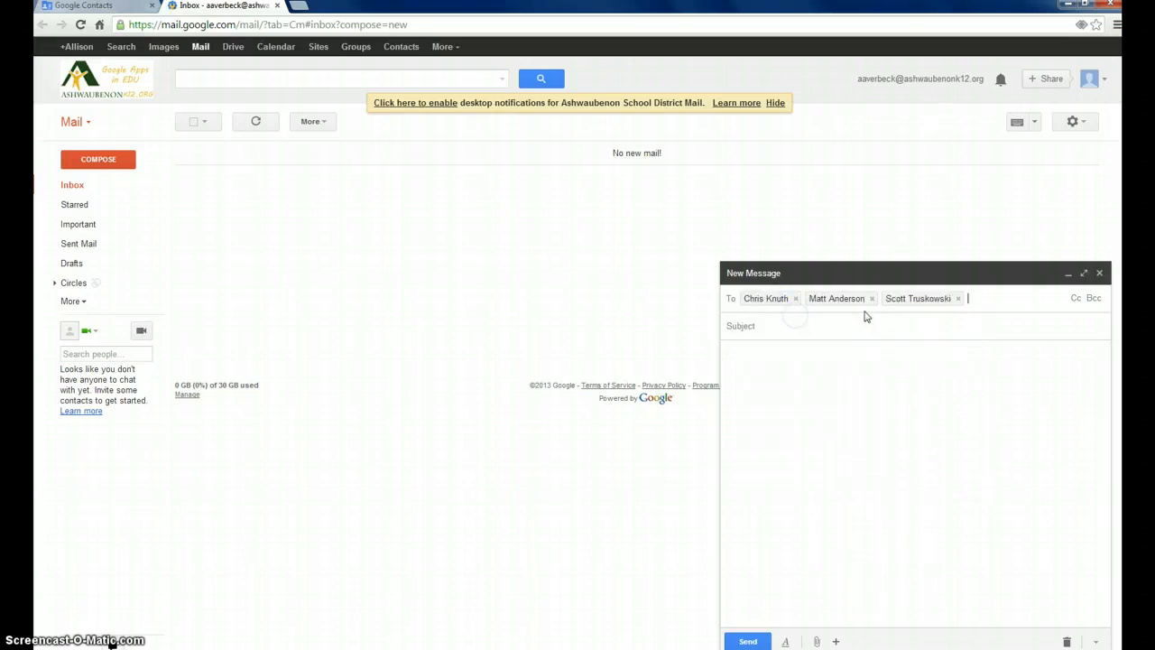
click(809, 322)
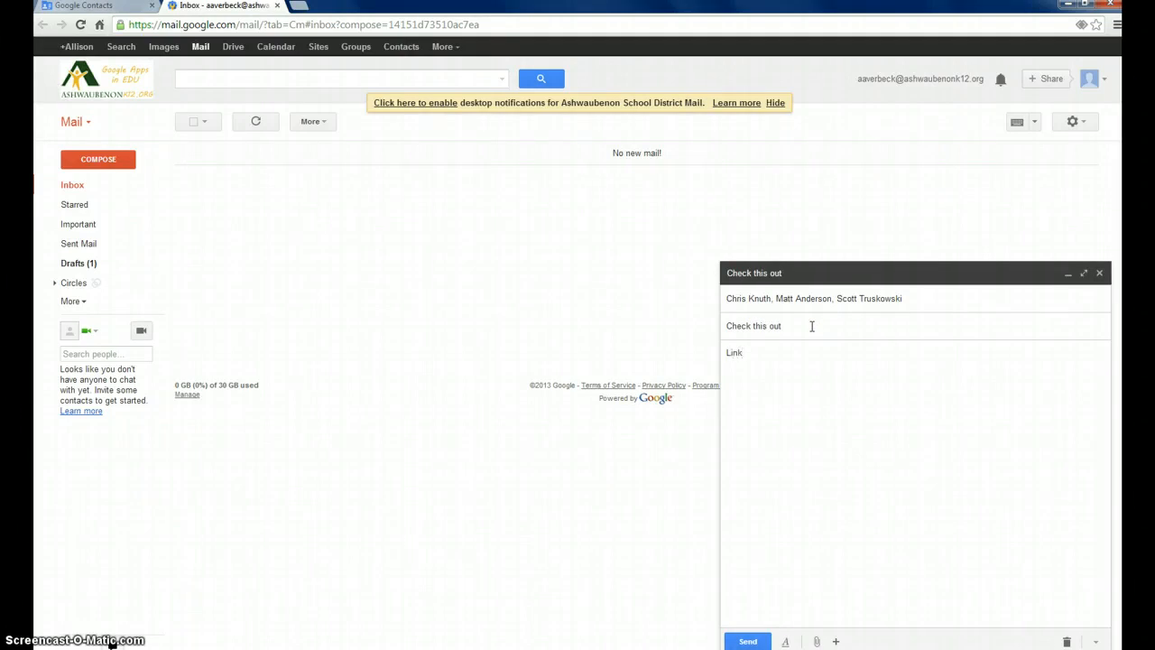
click(1099, 272)
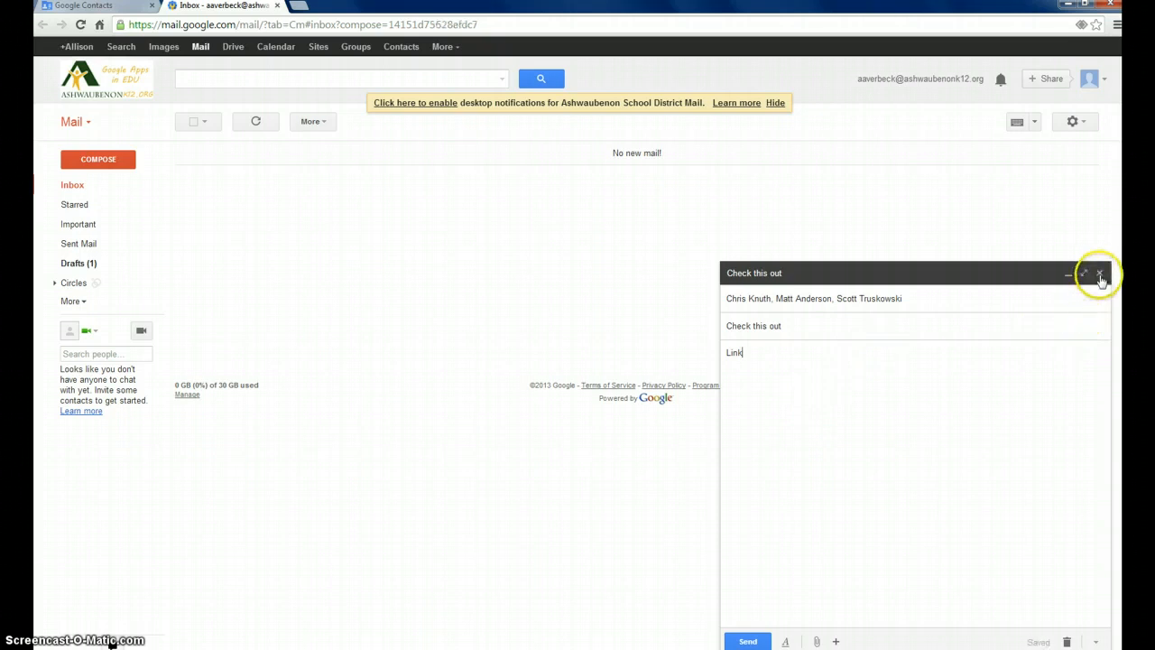
- Switch to Google Drive and create a new text document
click(234, 50)
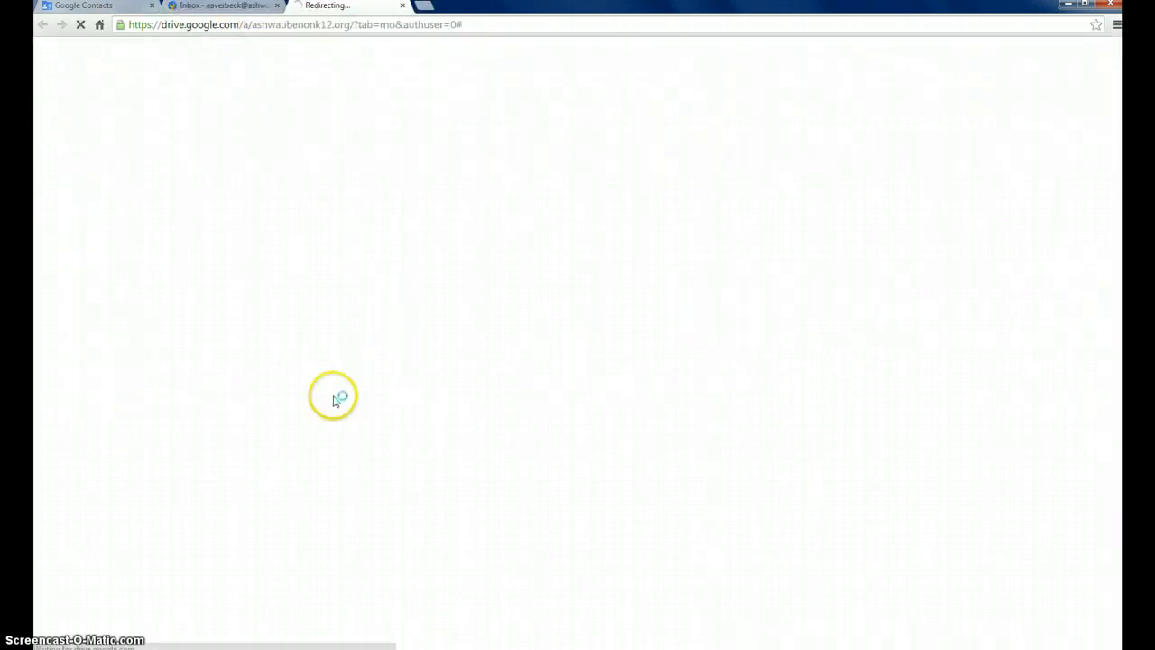
click(93, 202)
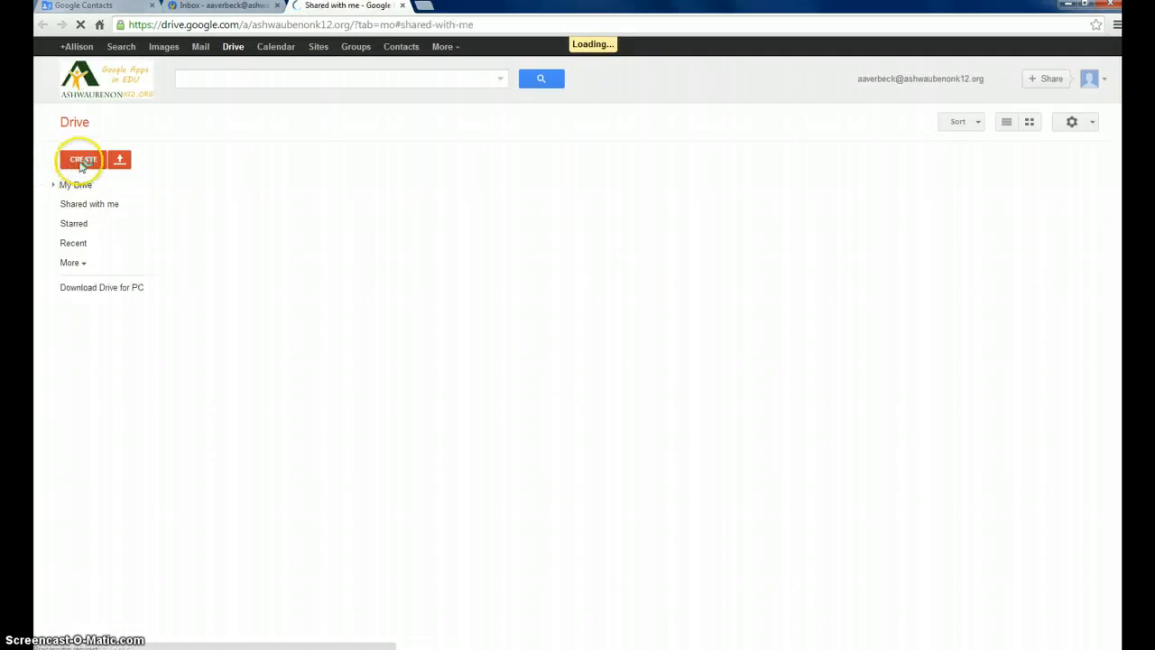
click(81, 161)
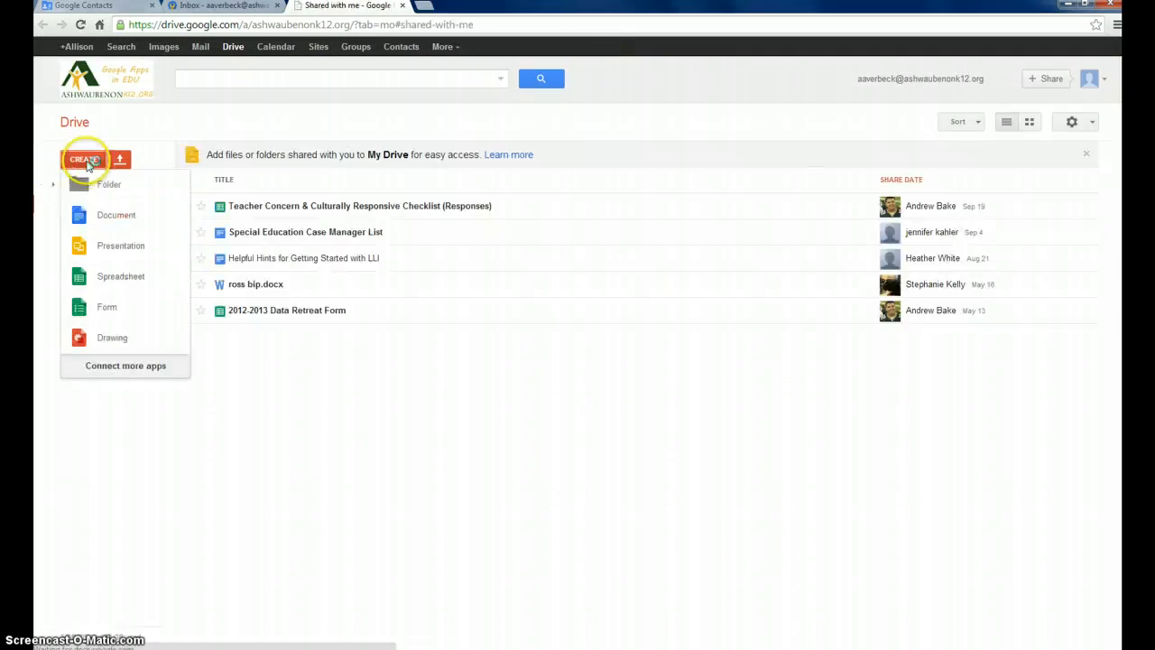
click(102, 215)
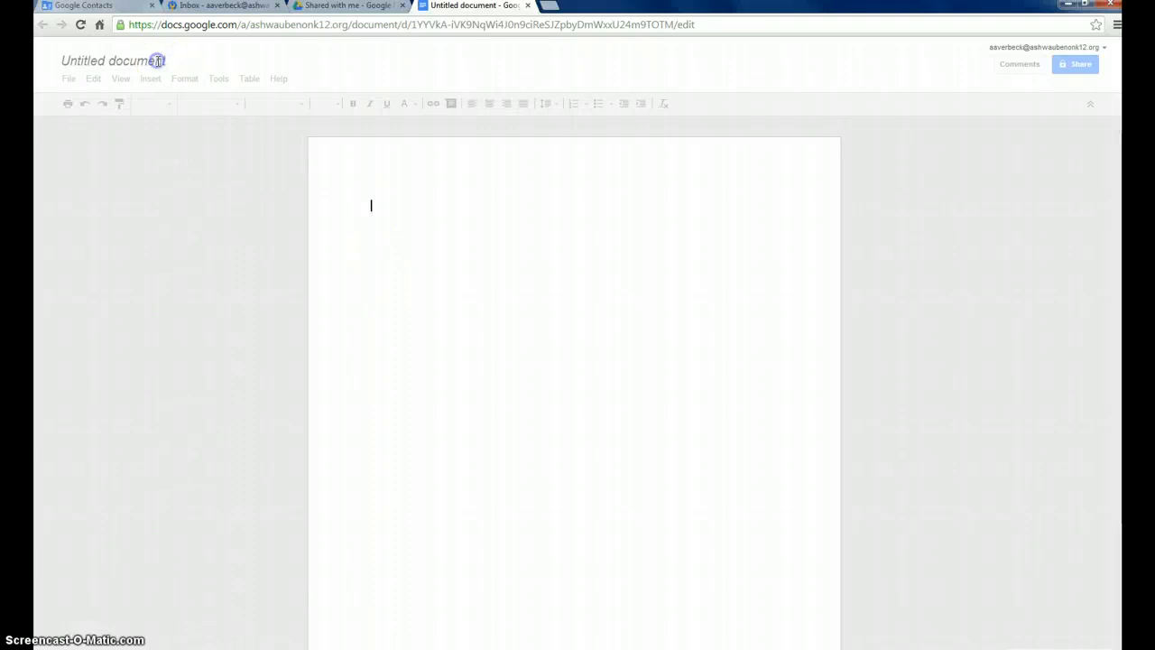
- Rename the document as Test Doc and write "Important stuff" in its body
click(158, 62)
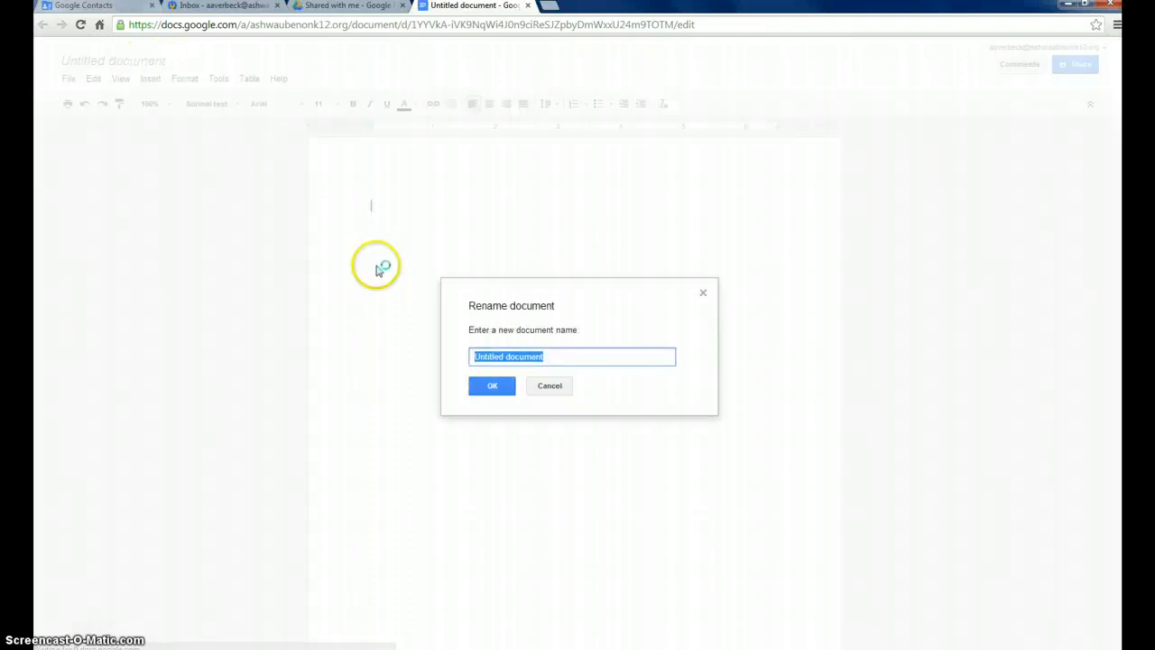
text(Test Doc)
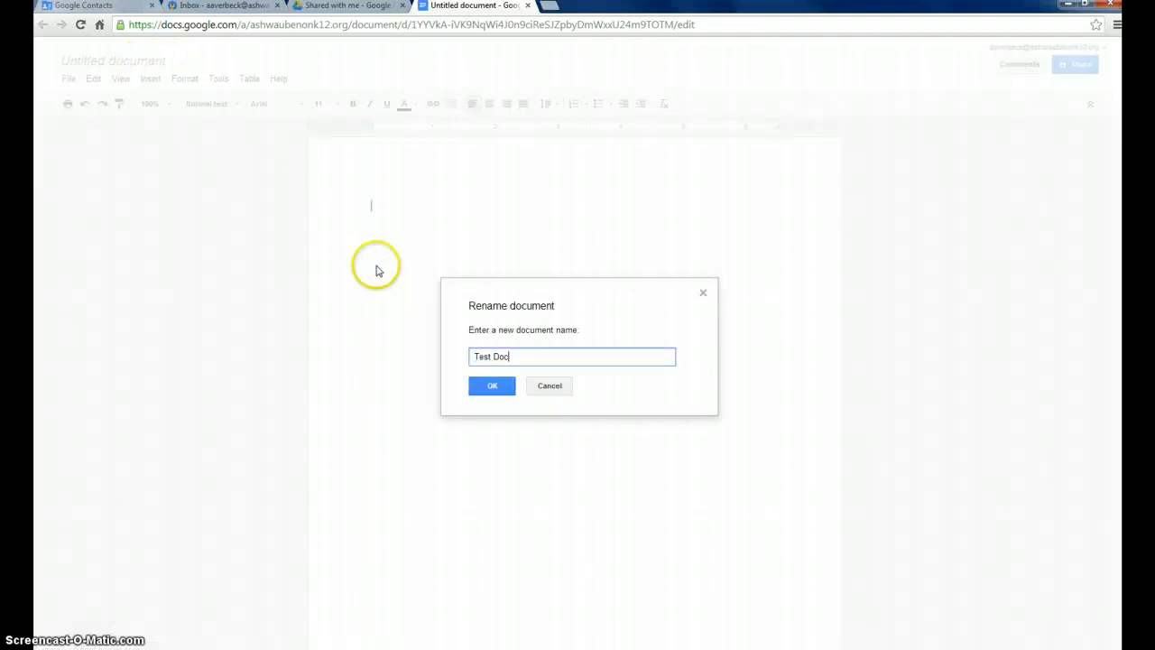
key(Return)
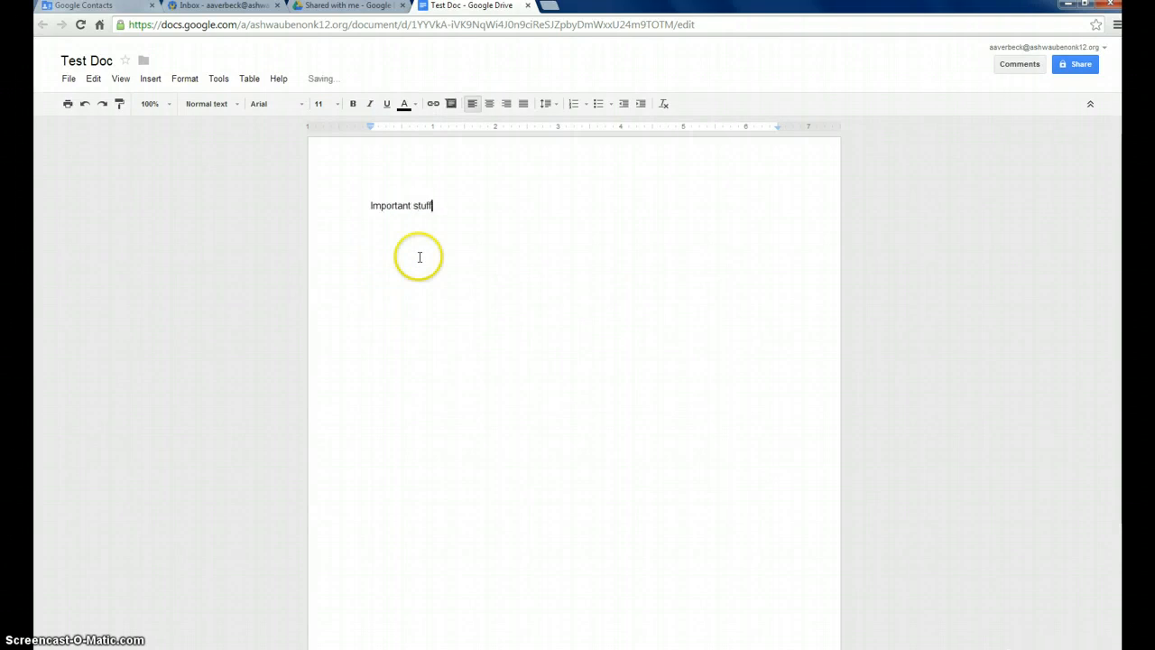
- Open Test Doc's sharing settings and add the Tech Team group to the people invited
click(1074, 64)
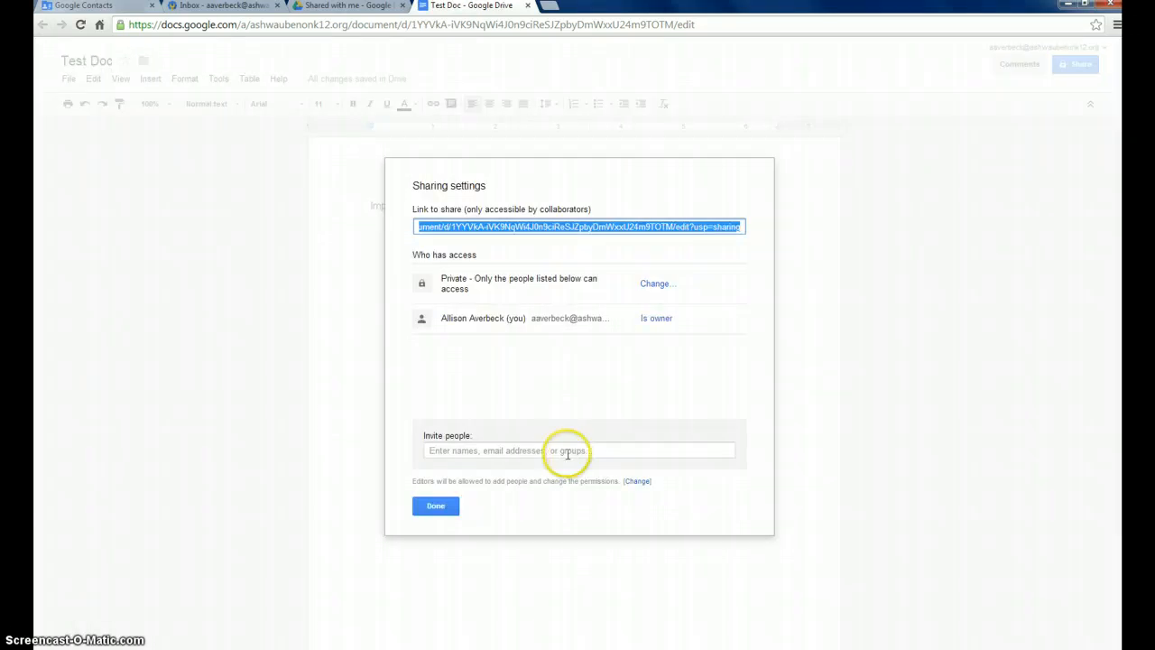
click(566, 452)
text(tec)
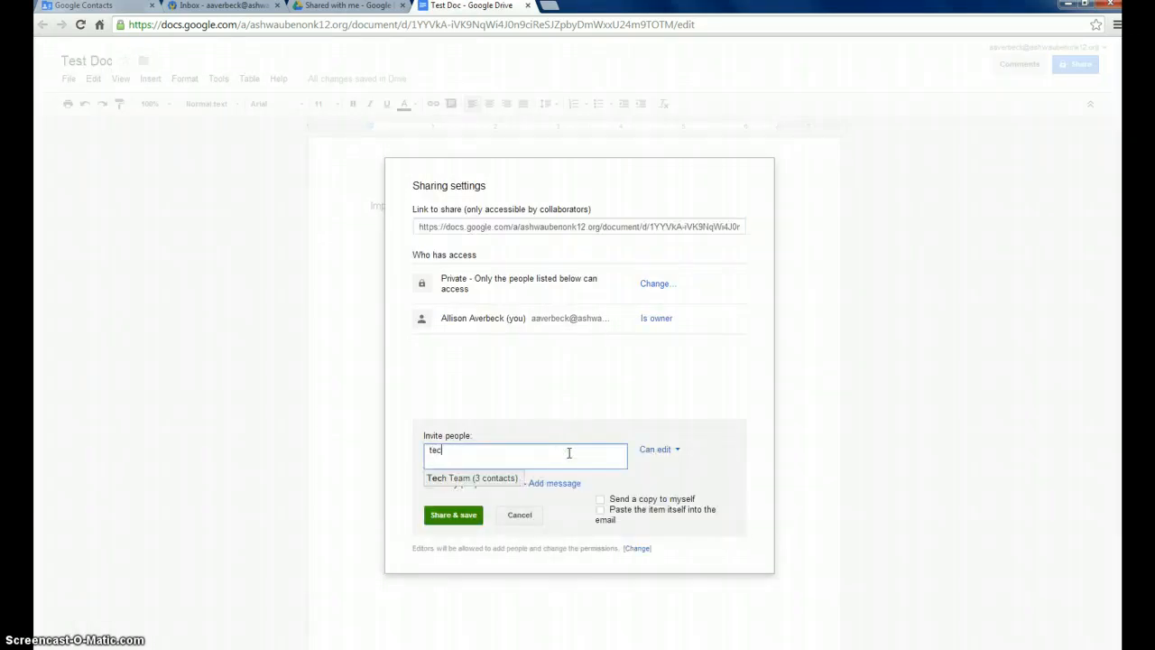
text(h)
click(510, 479)
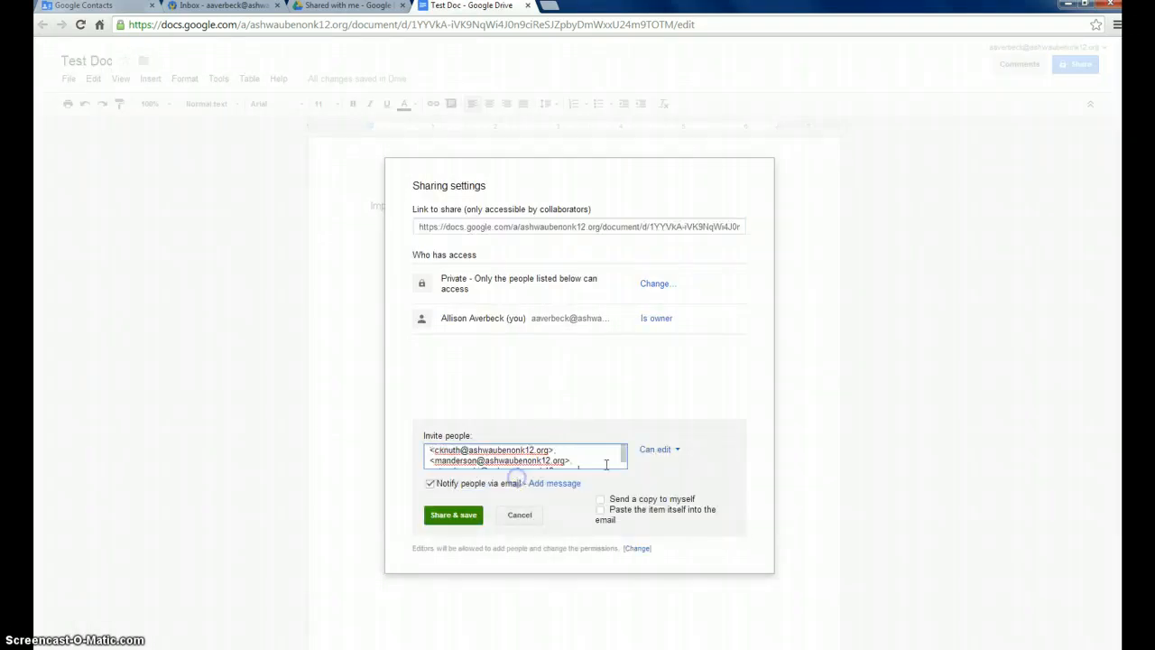
- Set the invited group's permission to Can view, cancel the invitation and close the sharing settings
click(663, 448)
click(675, 507)
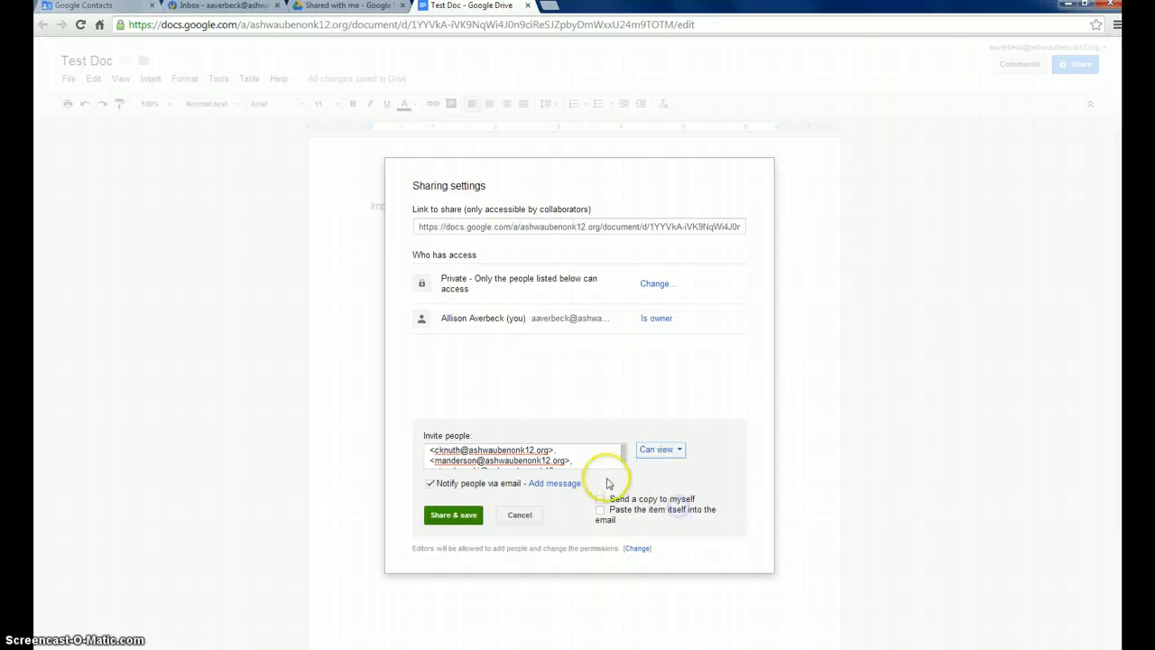
drag(622, 451, 623, 451)
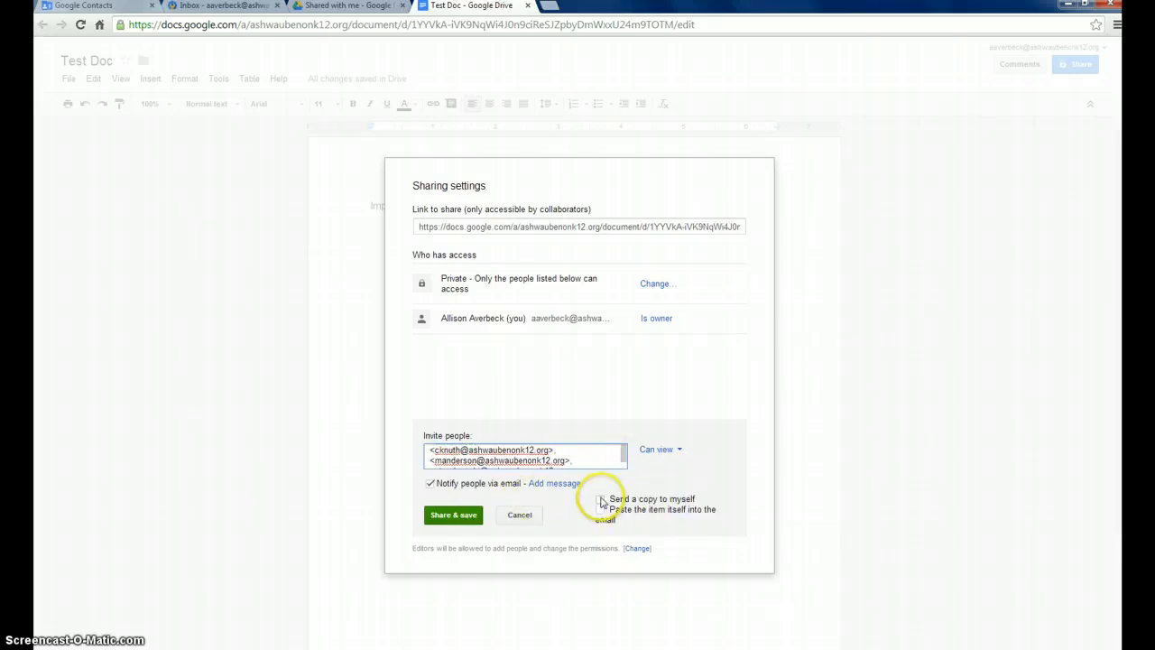
click(520, 515)
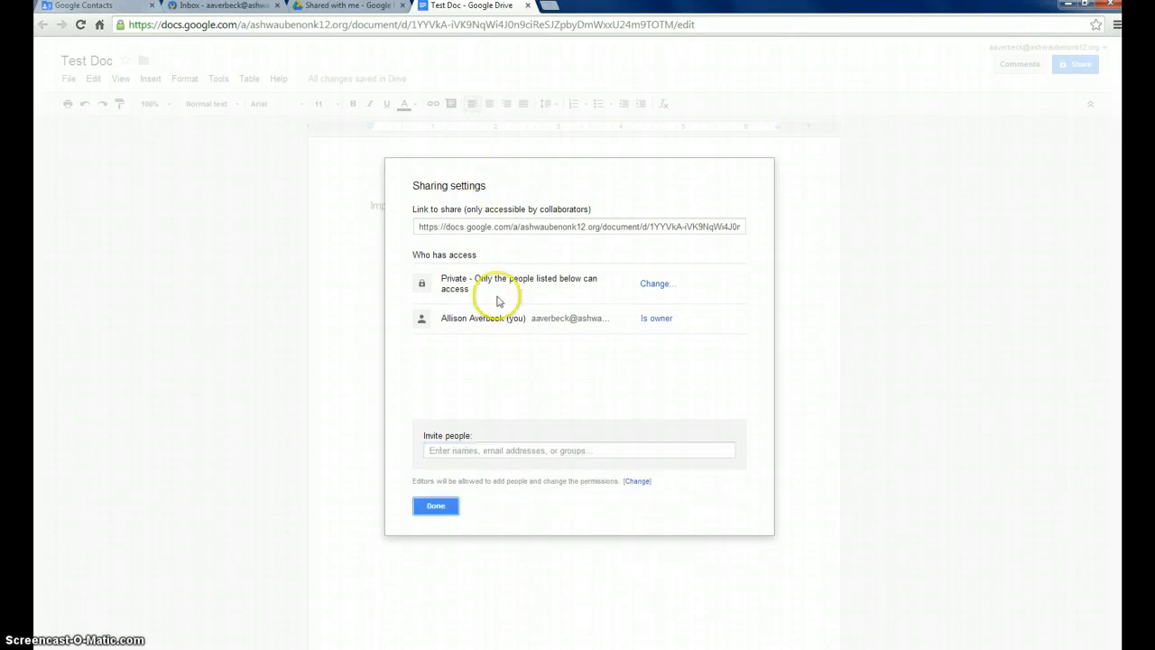
click(451, 505)
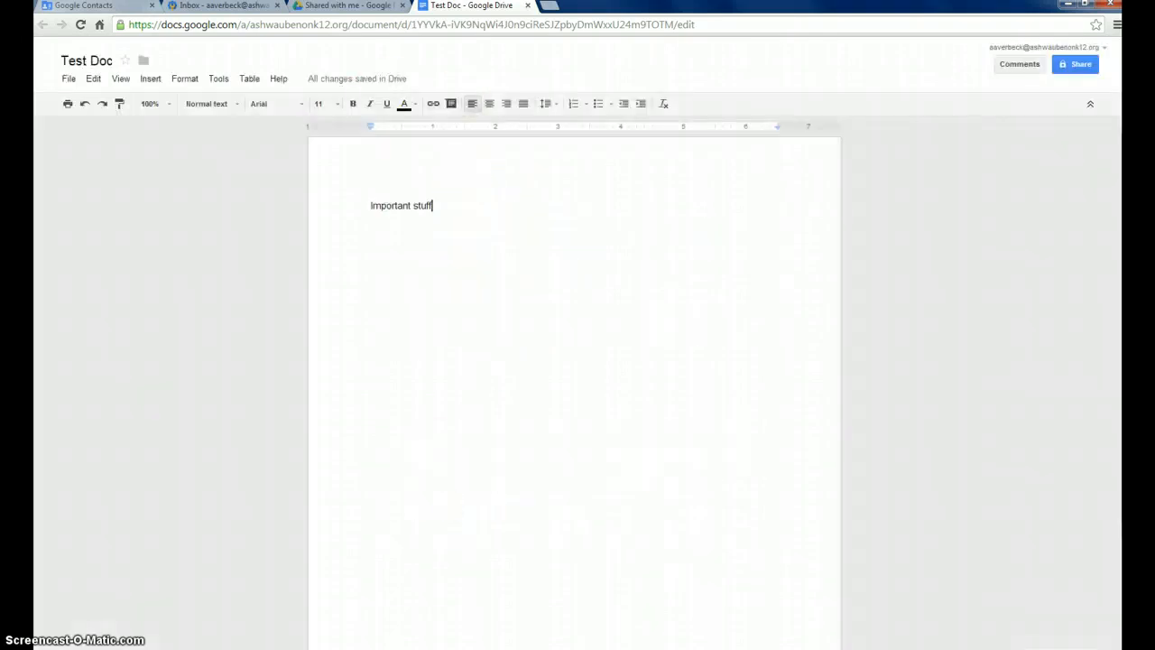
- Switch back to Google Contacts
click(135, 6)
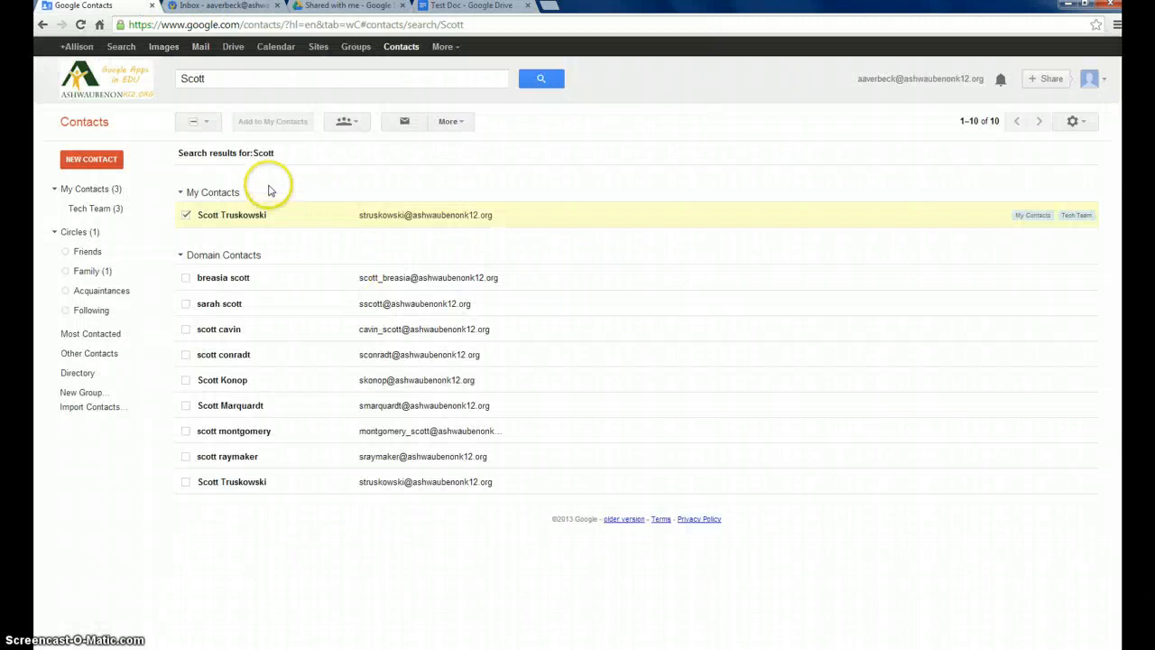